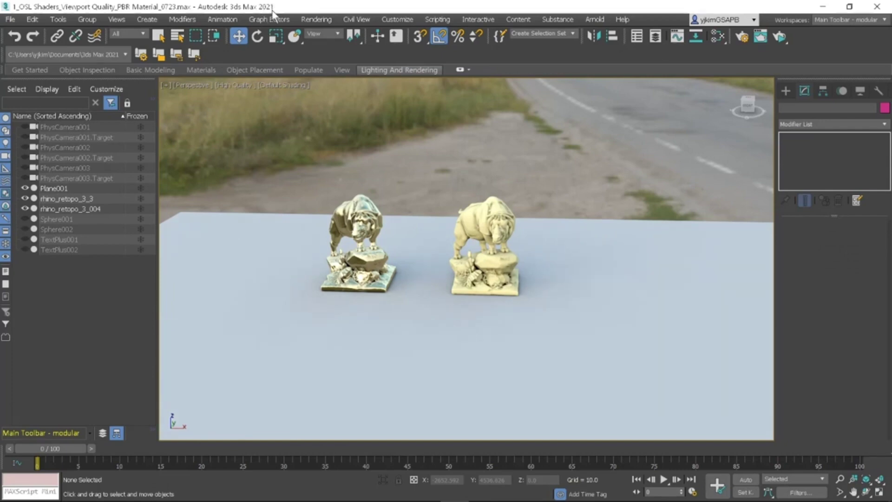
Step: Float viewports 1, 2 and 3 from the [+] menu's Float Viewport options, each showing four views
{"action": "left_click", "coordinate": [164, 90]}
{"action": "left_click", "coordinate": [166, 88]}
{"action": "mouse_move", "coordinate": [205, 230]}
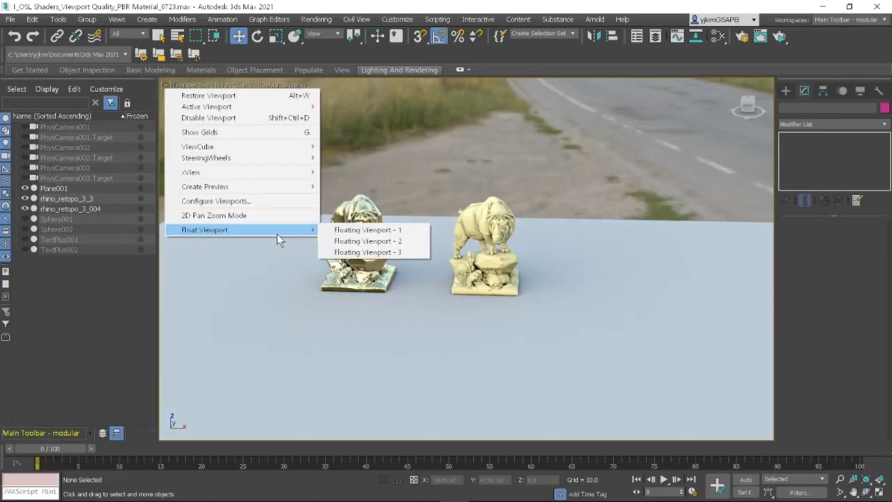
{"action": "left_click", "coordinate": [343, 234]}
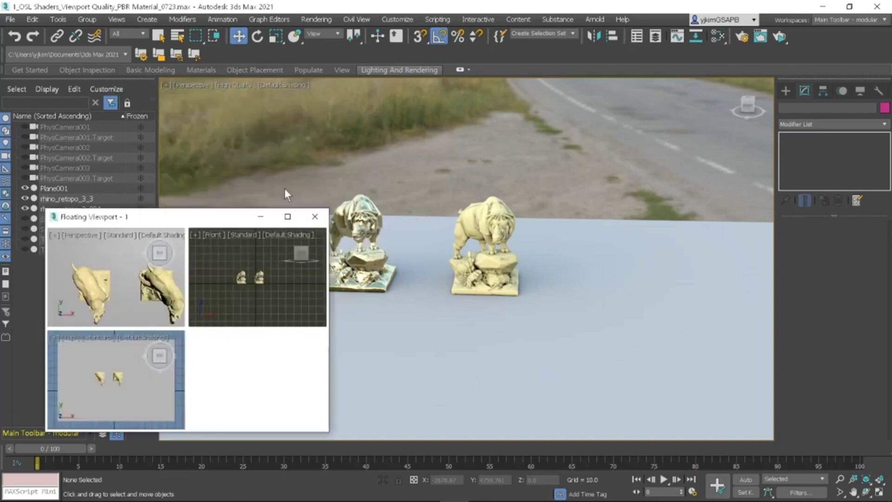
{"action": "left_click", "coordinate": [164, 85]}
{"action": "mouse_move", "coordinate": [203, 230]}
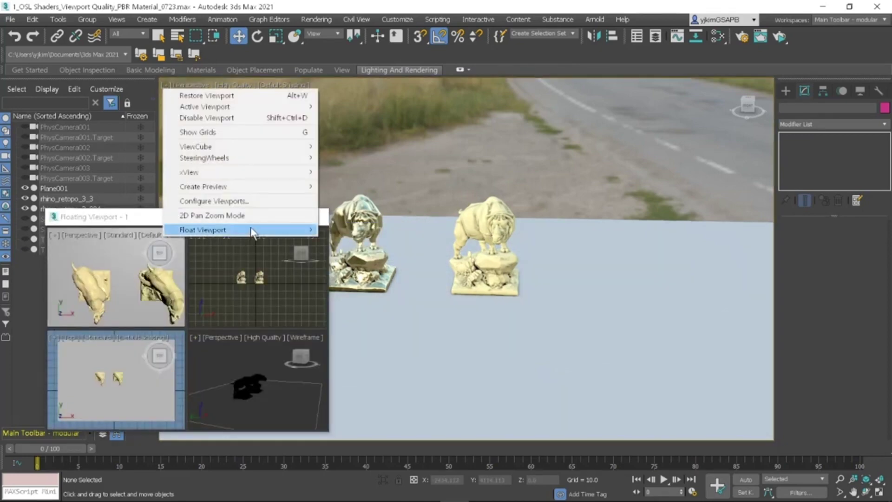
{"action": "left_click", "coordinate": [327, 241]}
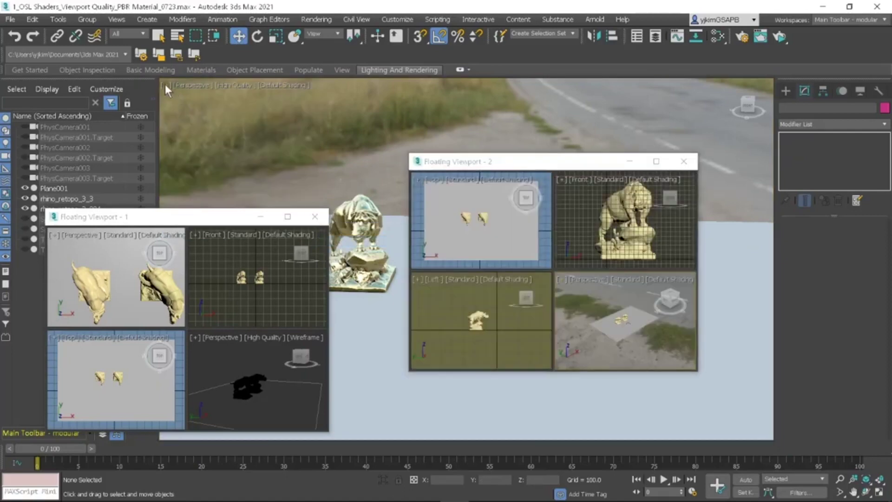
{"action": "left_click", "coordinate": [165, 84]}
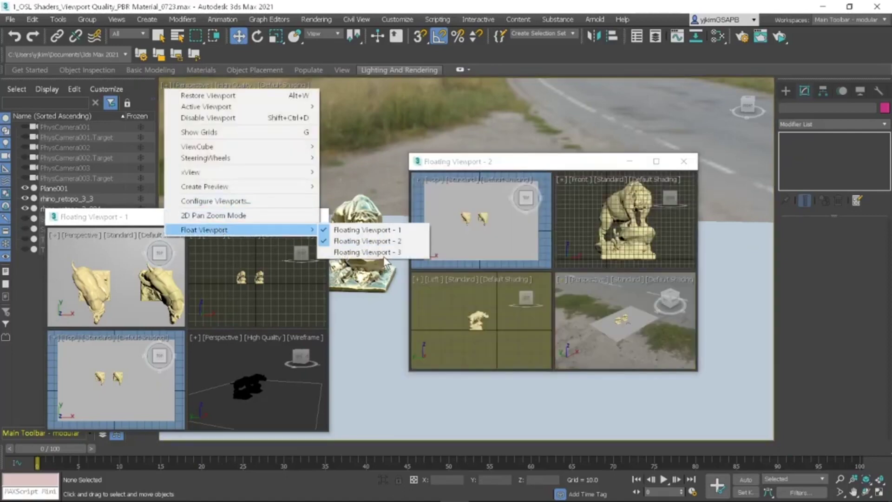
{"action": "left_click", "coordinate": [383, 253]}
Step: Move Floating Viewport 3 toward the centre, shrink it, and toggle a single perspective view with Alt+W
{"action": "left_click_drag", "start_coordinate": [271, 148], "coordinate": [467, 125]}
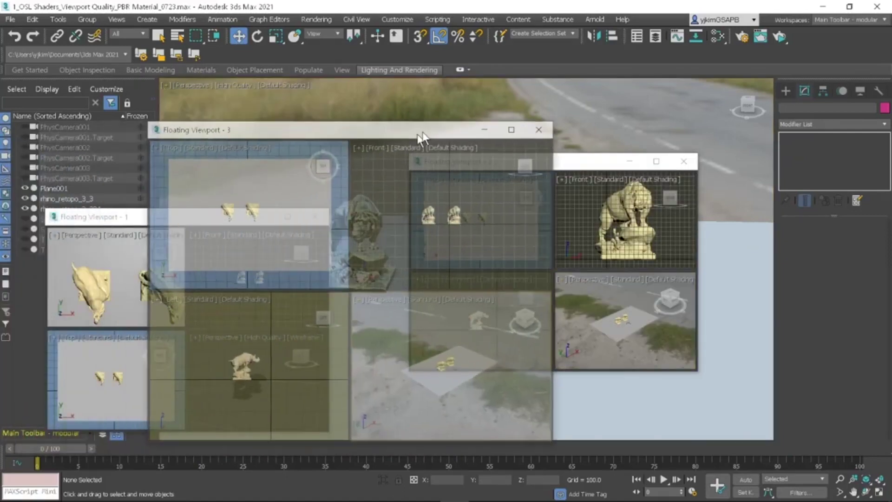
{"action": "left_click_drag", "start_coordinate": [201, 109], "coordinate": [241, 175]}
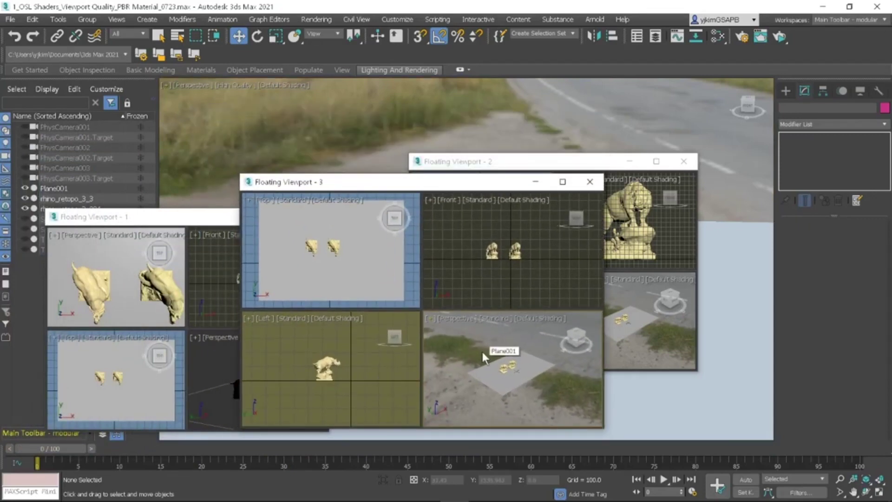
{"action": "key", "text": "alt+w"}
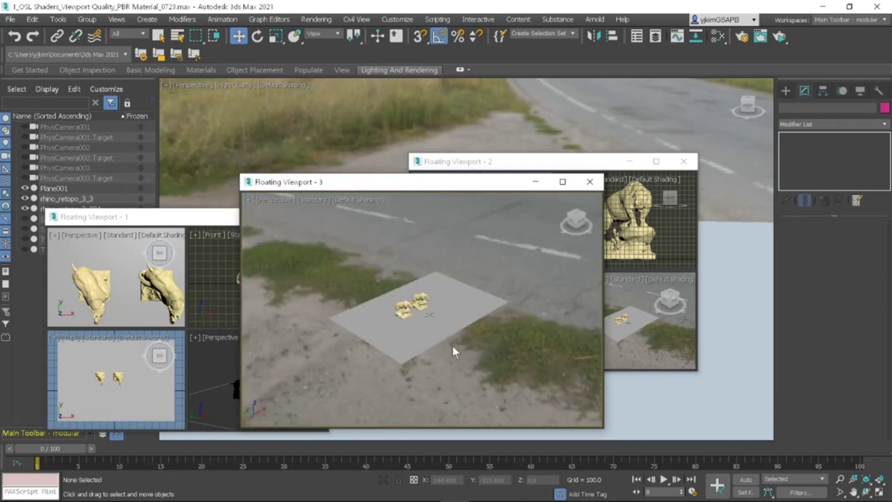
Step: Enlarge Floating Viewport 3, maximize and restore the window, then shift it left
{"action": "mouse_move", "coordinate": [241, 175]}
{"action": "left_mouse_down"}
{"action": "mouse_move", "coordinate": [180, 122]}
{"action": "mouse_move", "coordinate": [197, 187]}
{"action": "mouse_move", "coordinate": [91, 94]}
{"action": "left_mouse_up"}
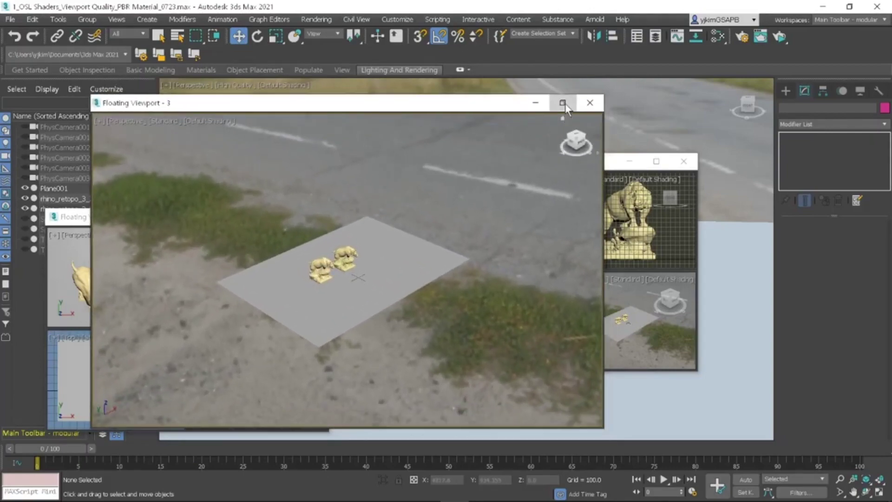
{"action": "left_click", "coordinate": [562, 102]}
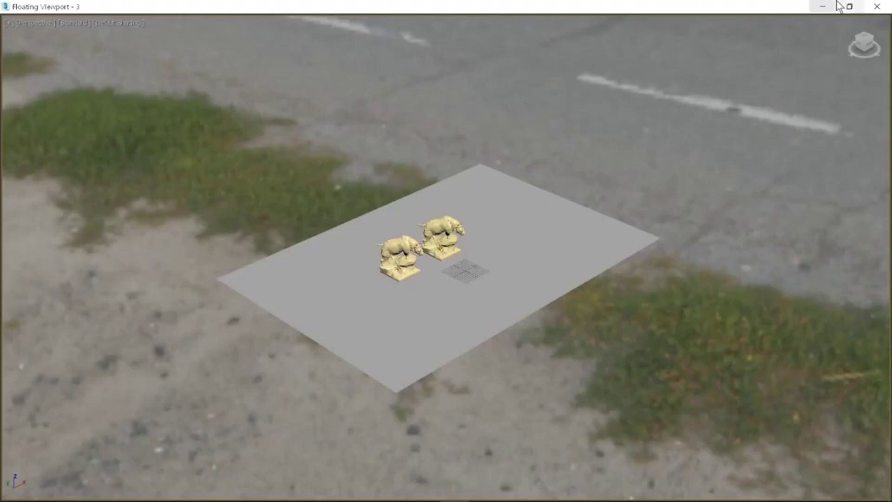
{"action": "left_click", "coordinate": [848, 7]}
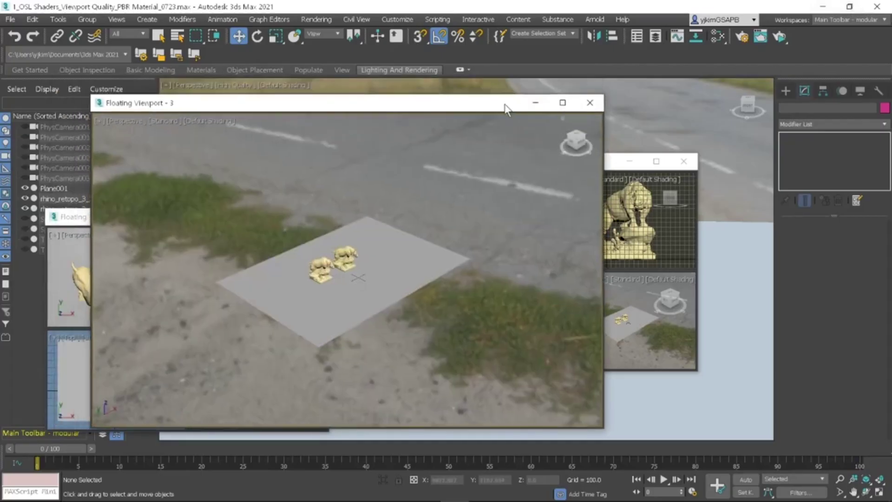
{"action": "left_click_drag", "start_coordinate": [511, 104], "coordinate": [263, 90]}
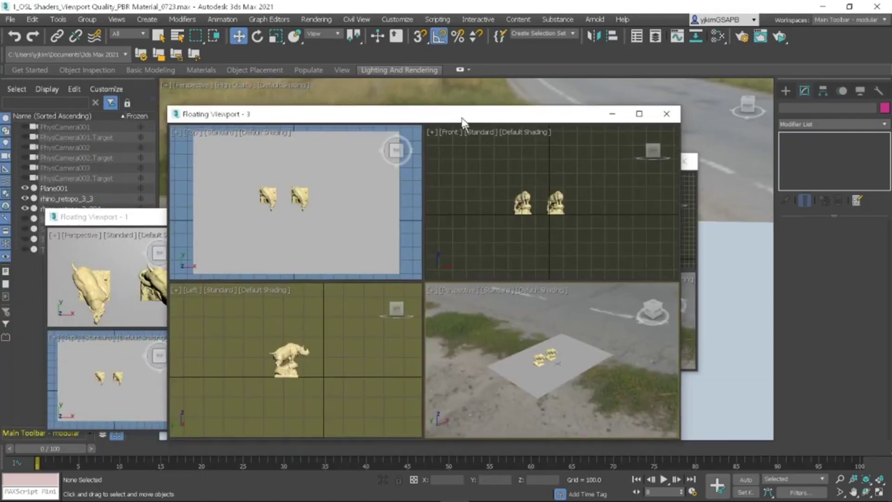
Step: Shift Floating Viewport 3 up-left and move Floating Viewport 2 down and right
{"action": "left_click_drag", "start_coordinate": [465, 120], "coordinate": [425, 12]}
{"action": "left_click", "coordinate": [109, 220]}
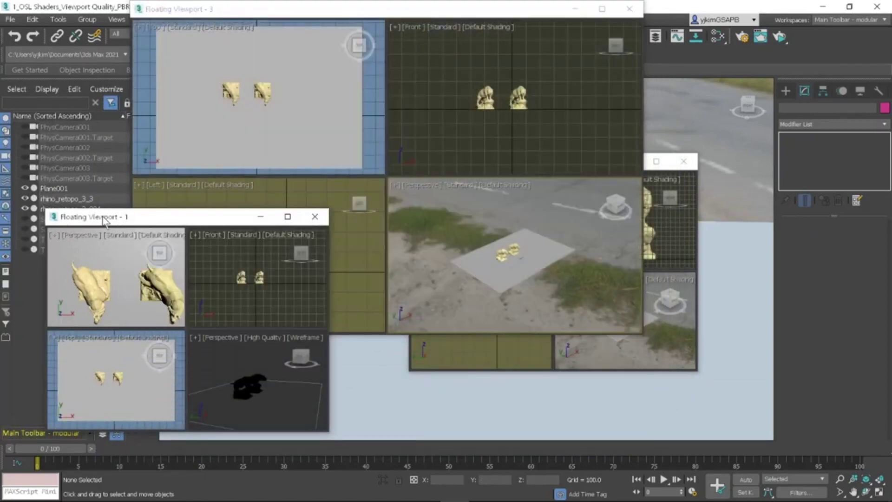
{"action": "left_click", "coordinate": [640, 344]}
{"action": "left_click_drag", "start_coordinate": [547, 167], "coordinate": [693, 233]}
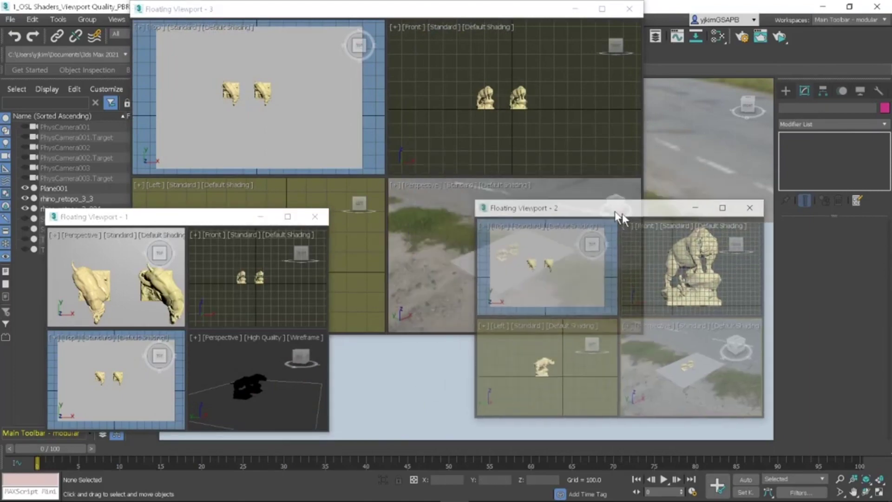
Step: Enlarge Floating Viewport 2 into a single perspective view and orbit around the statues
{"action": "left_click", "coordinate": [722, 344]}
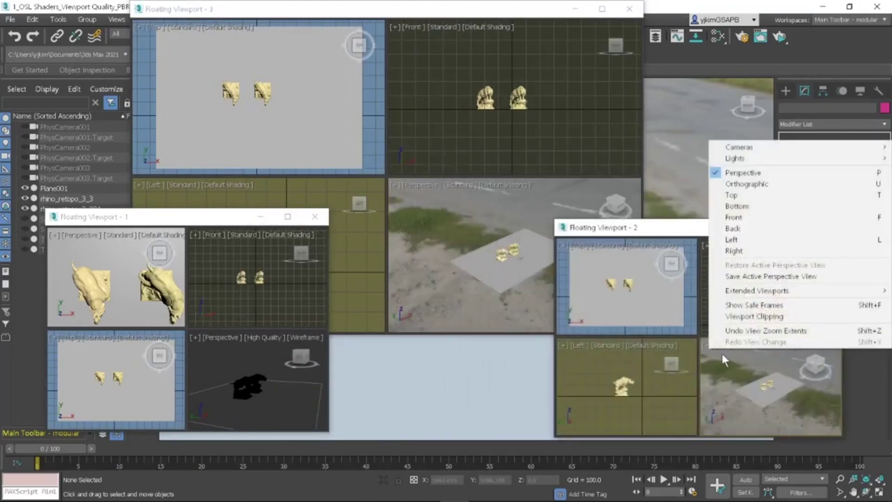
{"action": "left_click", "coordinate": [717, 371]}
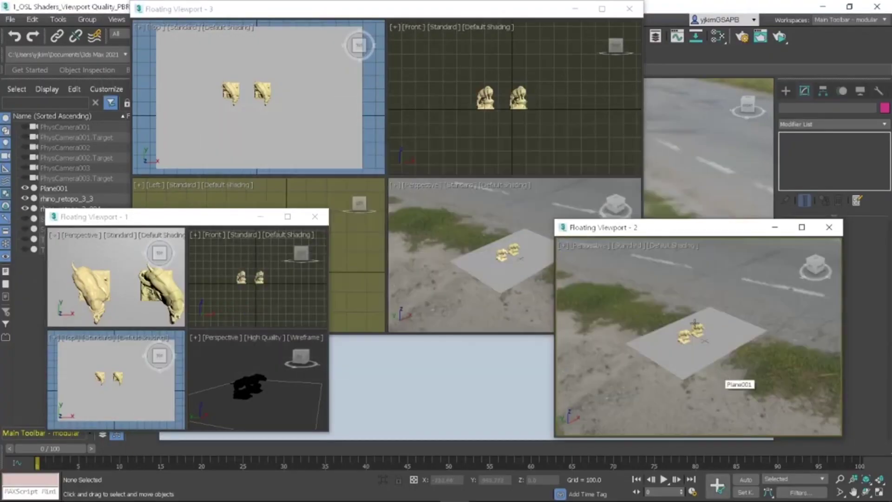
{"action": "left_click_drag", "start_coordinate": [554, 220], "coordinate": [292, 55]}
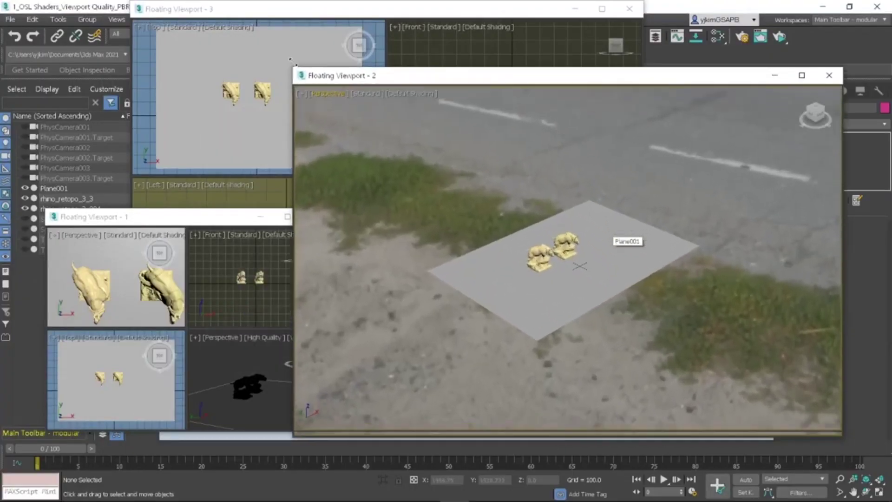
{"action": "middle_click_drag", "start_coordinate": [650, 329], "coordinate": [652, 338], "text": "alt"}
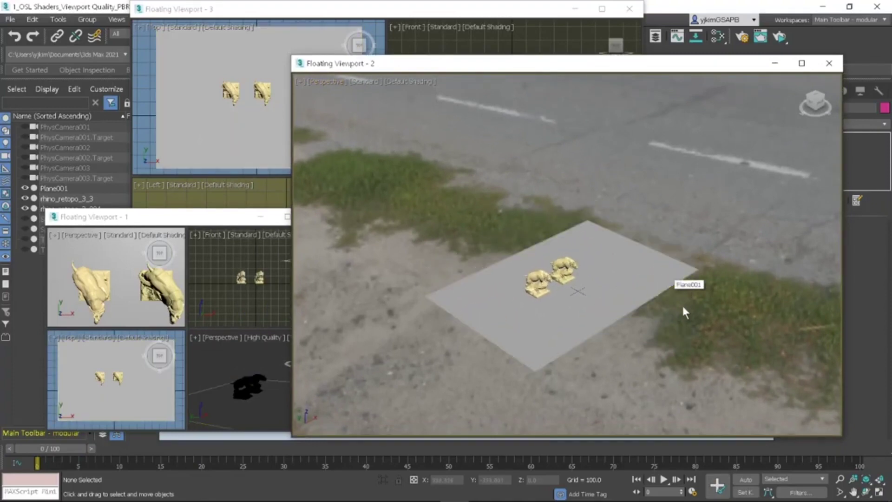
Step: Cycle Floating Viewport 2 through Top and Left views, wireframe and edged-face shading, and grid on/off
{"action": "key", "text": "t"}
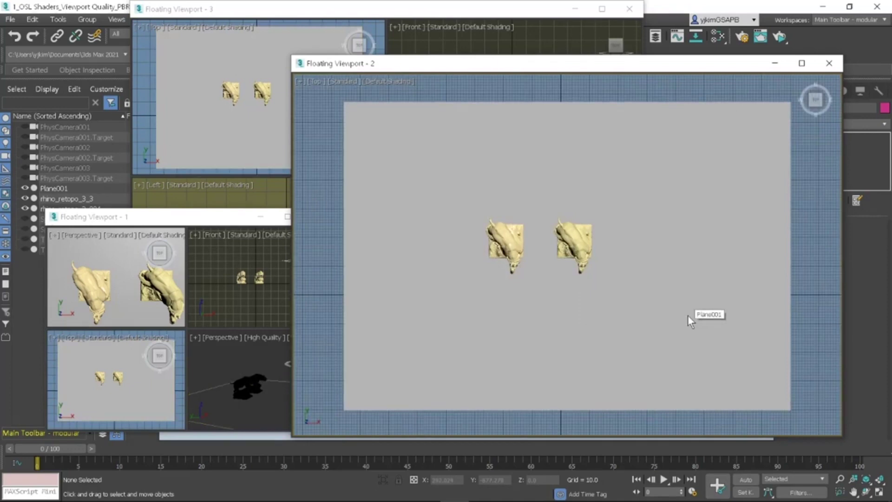
{"action": "key", "text": "l"}
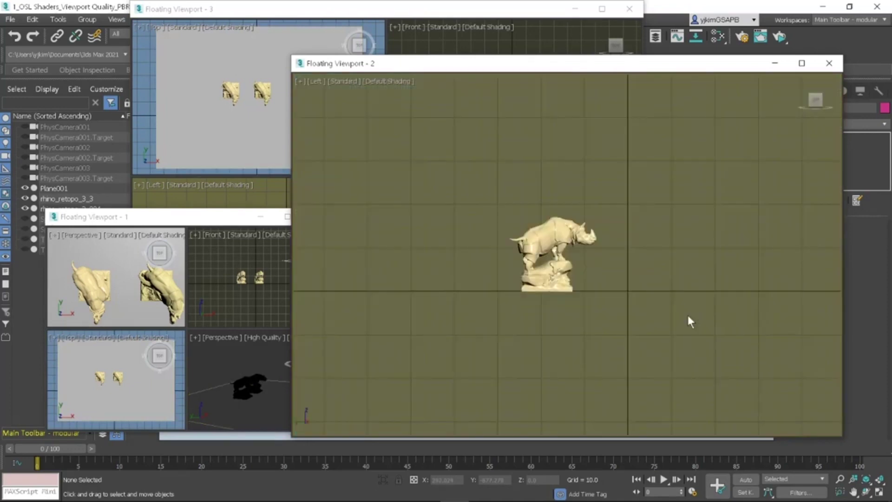
{"action": "key", "text": "F3"}
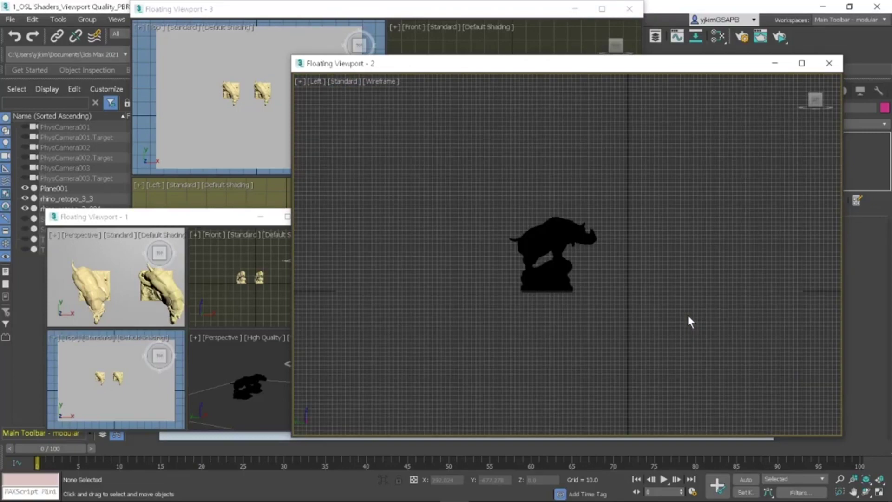
{"action": "key", "text": "F4"}
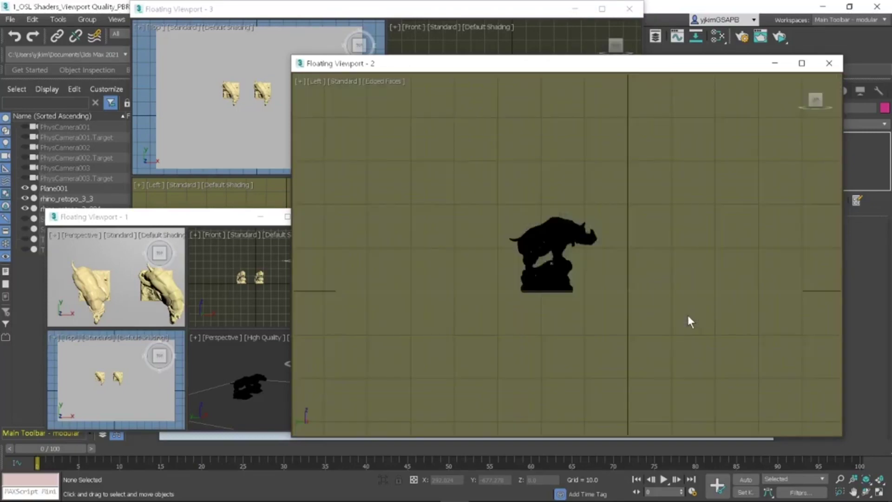
{"action": "key", "text": "F4"}
{"action": "key", "text": "F4"}
{"action": "key", "text": "g"}
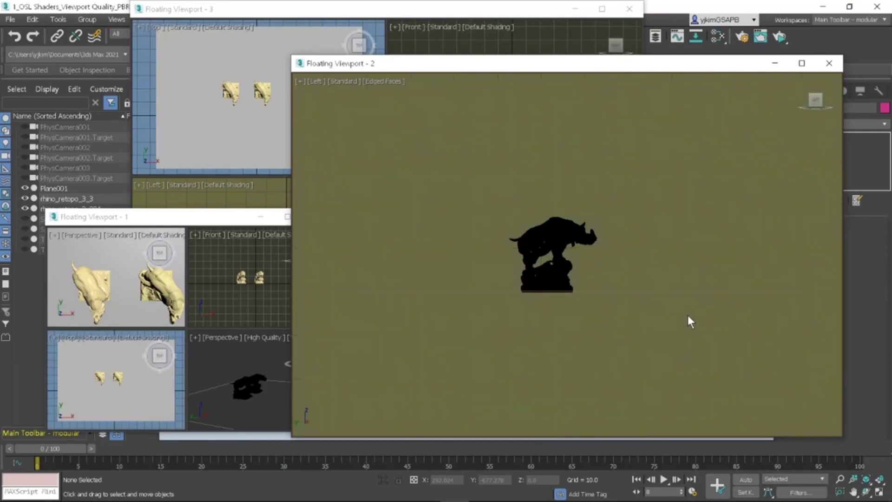
{"action": "key", "text": "g"}
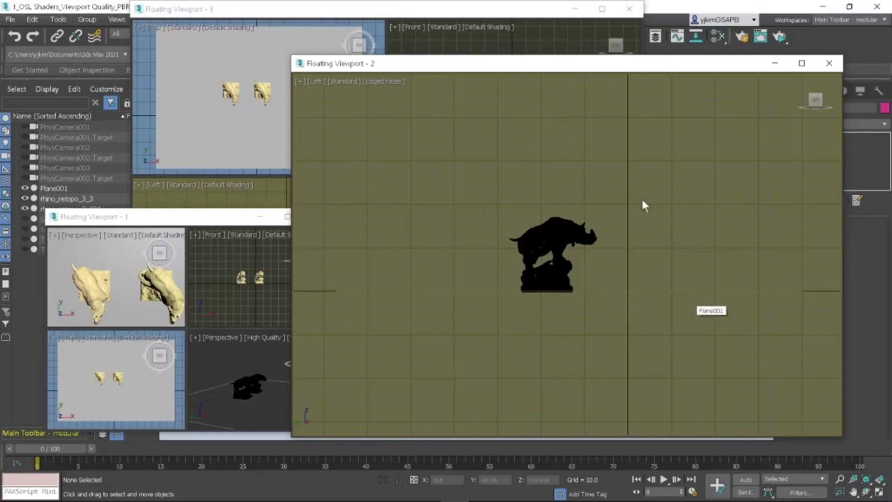
Step: Move Floating Viewport 3 to the right and raise Plane001 slightly along Z
{"action": "left_click", "coordinate": [270, 132]}
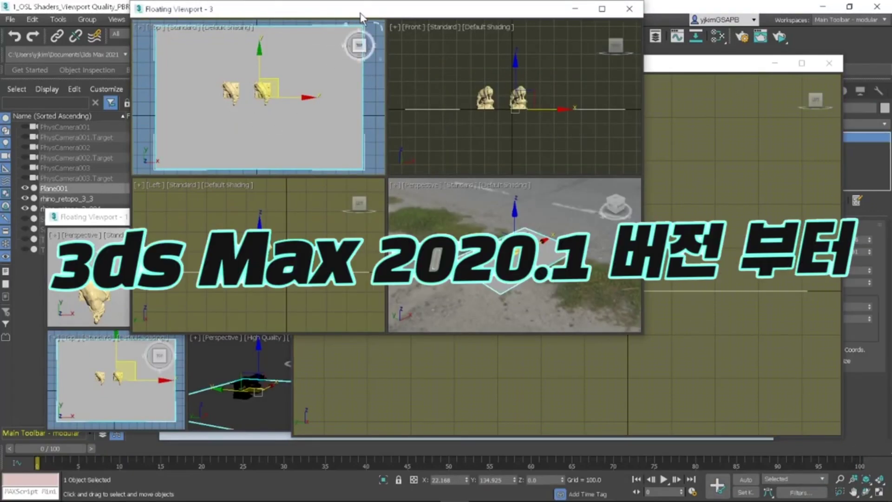
{"action": "left_click_drag", "start_coordinate": [359, 14], "coordinate": [518, 79]}
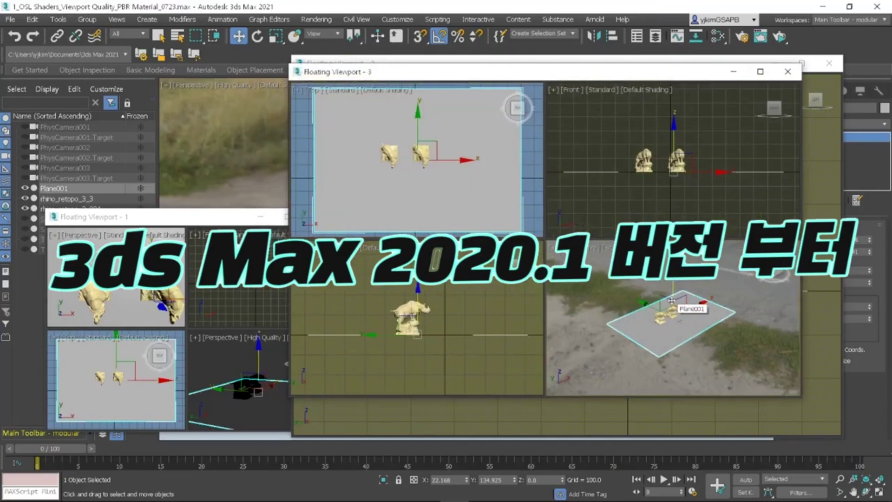
{"action": "mouse_move", "coordinate": [673, 299]}
{"action": "left_mouse_down"}
{"action": "mouse_move", "coordinate": [674, 287]}
{"action": "mouse_move", "coordinate": [674, 297]}
{"action": "left_mouse_up"}
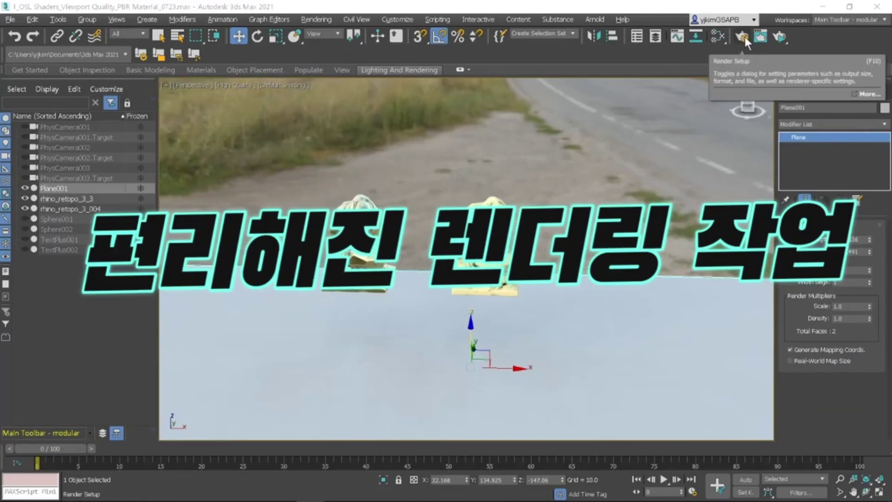
Step: Bring up Arnold Render Setup (F10) and inspect the View to Render list, left at Quad 4 - Perspective
{"action": "left_click", "coordinate": [744, 36]}
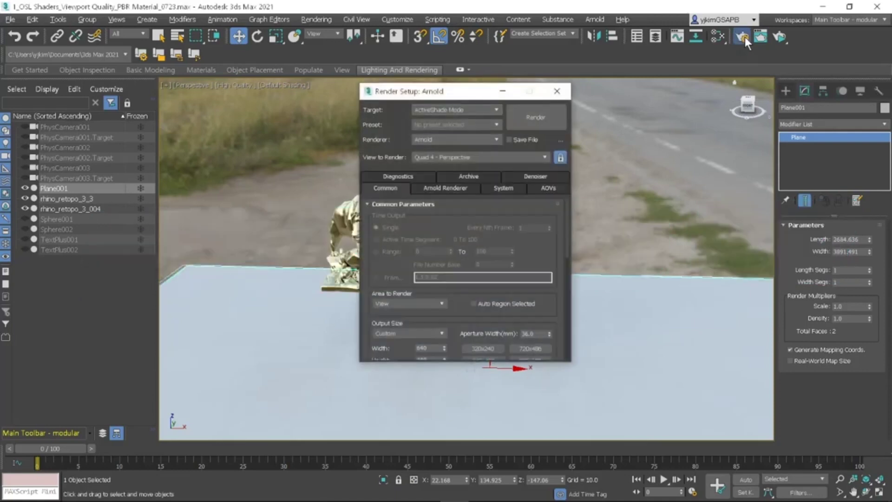
{"action": "left_click", "coordinate": [524, 156]}
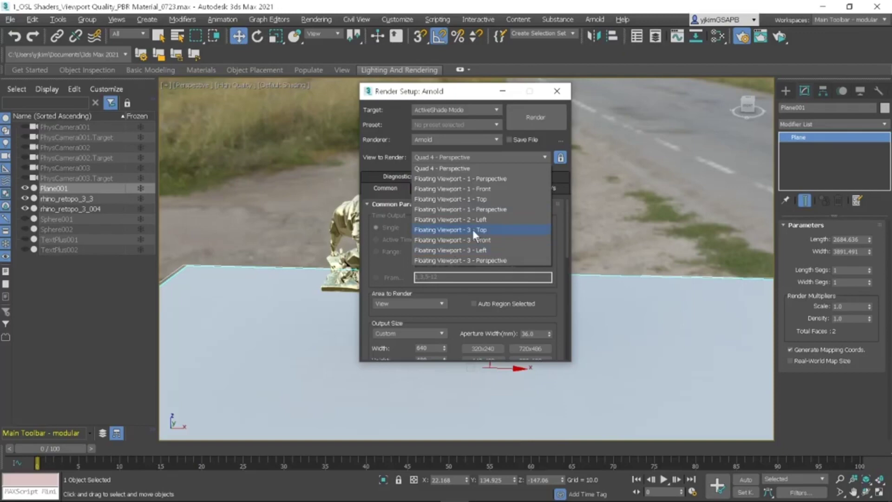
{"action": "left_click", "coordinate": [164, 84]}
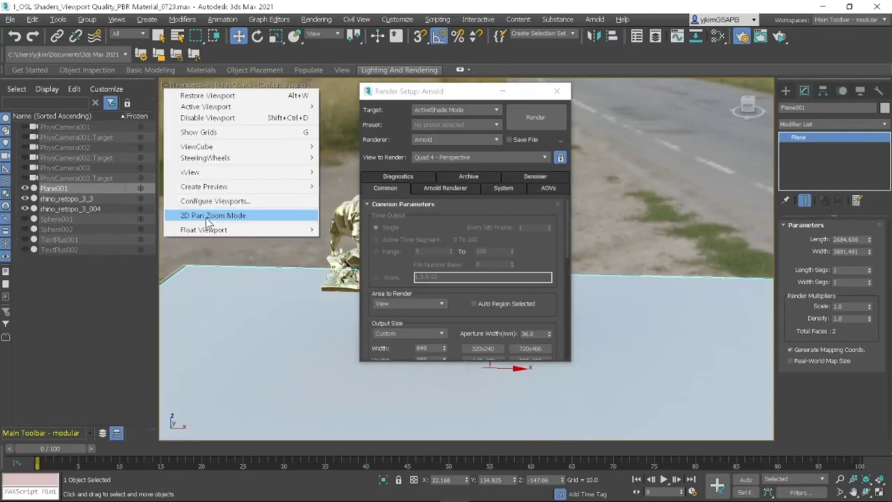
Step: Float Viewport 3 and set its top-left view to PhysCamera001
{"action": "left_click", "coordinate": [353, 230]}
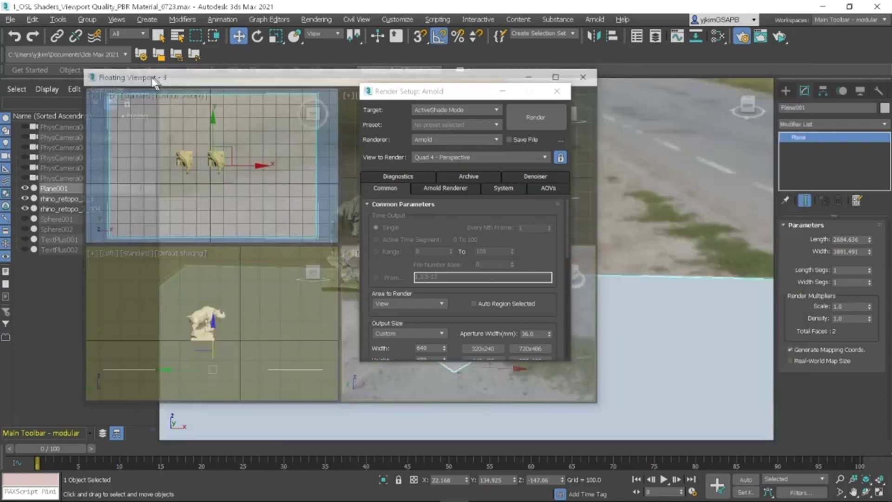
{"action": "left_click_drag", "start_coordinate": [155, 82], "coordinate": [147, 83]}
{"action": "left_click", "coordinate": [133, 96]}
{"action": "left_click", "coordinate": [100, 95]}
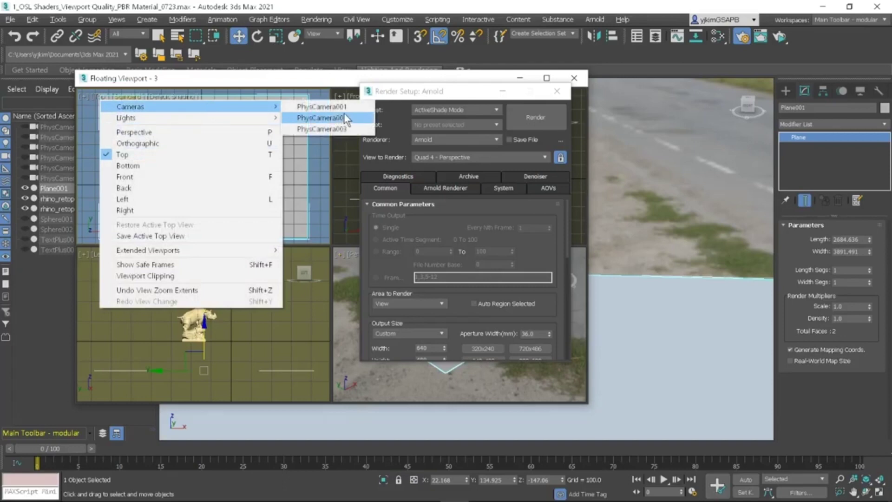
{"action": "left_click", "coordinate": [346, 111]}
Step: Set the Front view to PhysCamera002 and the Left view to PhysCamera003, then close the window
{"action": "left_click_drag", "start_coordinate": [402, 93], "coordinate": [563, 103]}
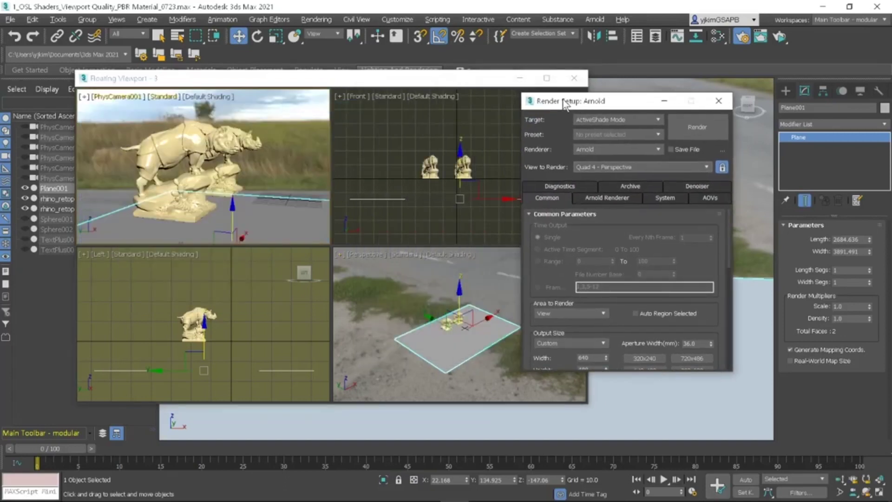
{"action": "left_click", "coordinate": [355, 97]}
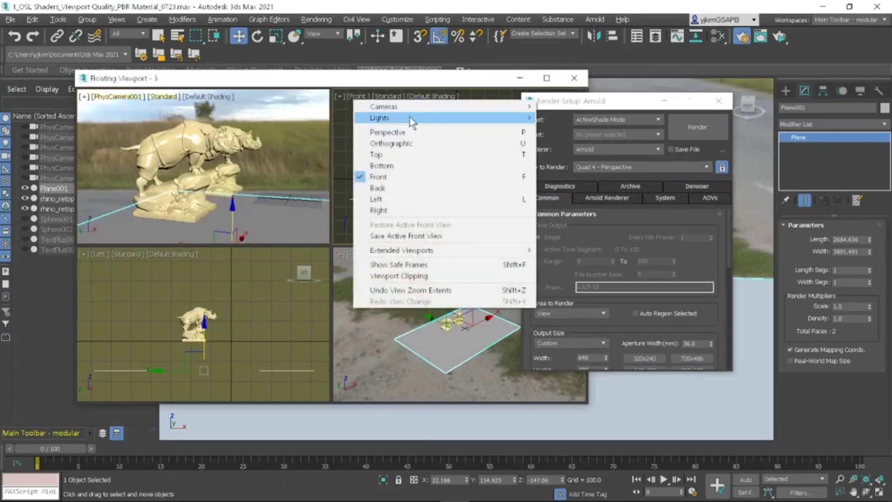
{"action": "left_click", "coordinate": [562, 117]}
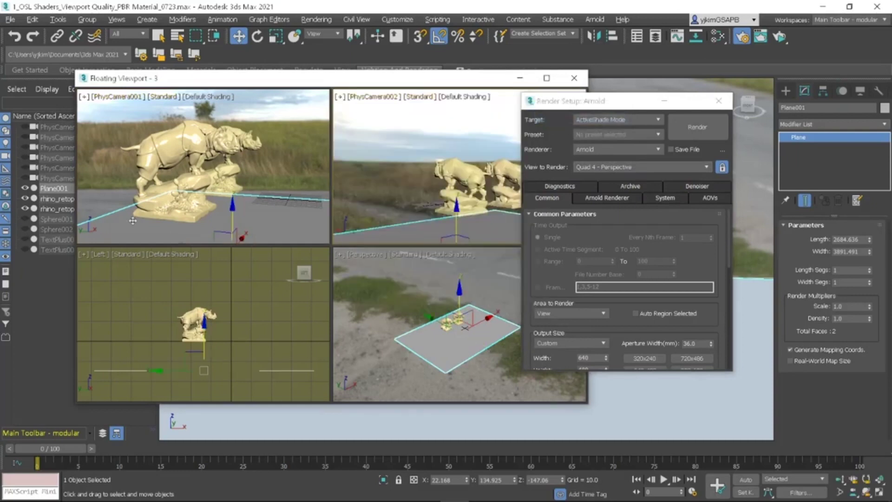
{"action": "left_click", "coordinate": [113, 255]}
{"action": "mouse_move", "coordinate": [138, 264]}
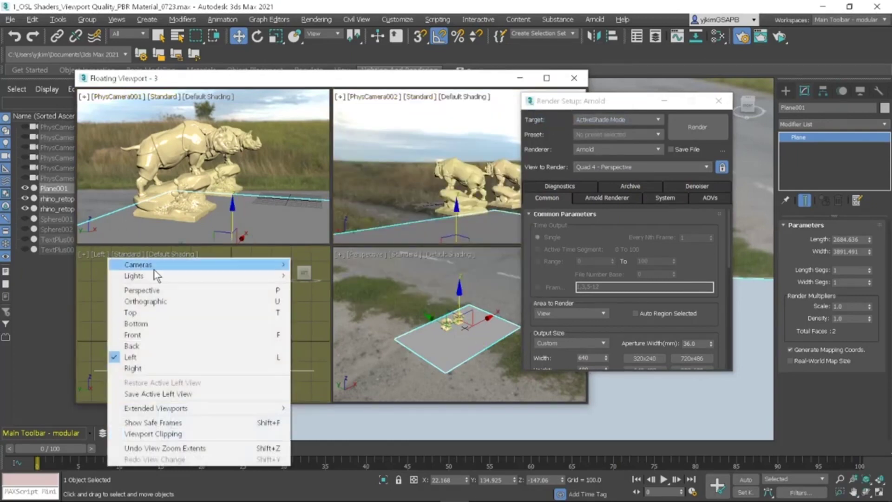
{"action": "left_click", "coordinate": [314, 286]}
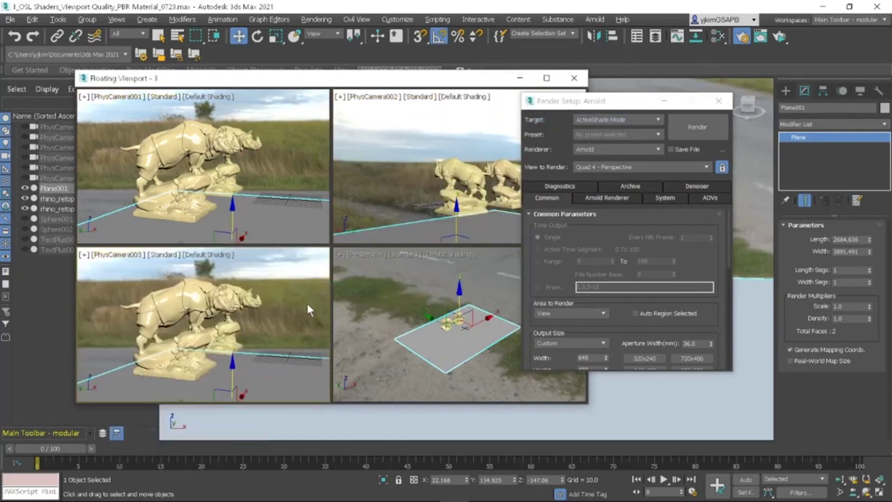
{"action": "left_click", "coordinate": [576, 75]}
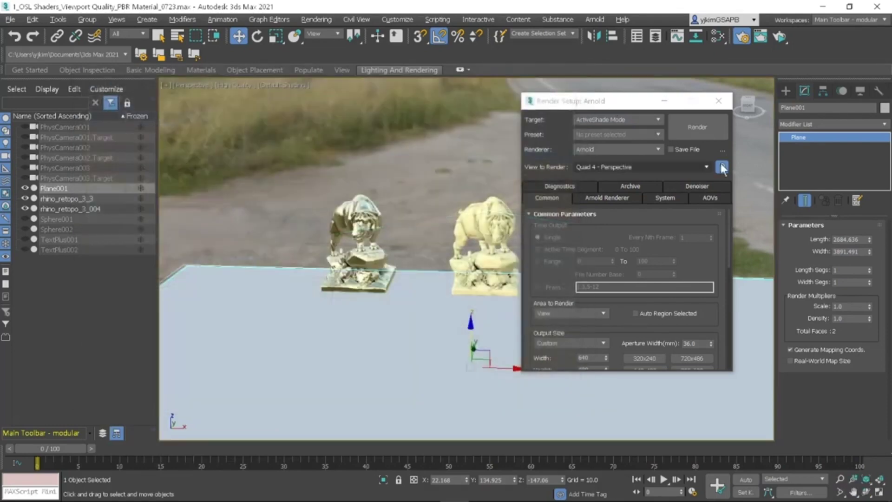
Step: Lock View to Render to Floating Viewport - 3 - PhysCamera001, then close the window and orbit Perspective steeper
{"action": "left_click", "coordinate": [705, 166]}
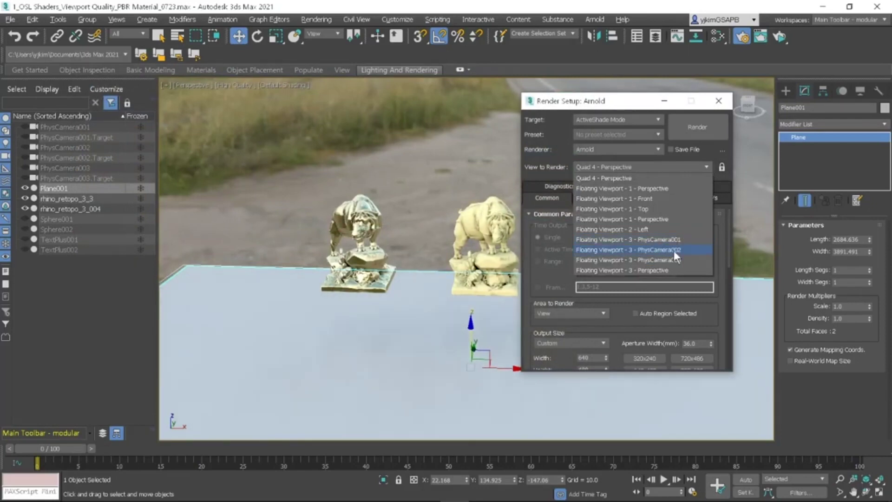
{"action": "left_click", "coordinate": [674, 258]}
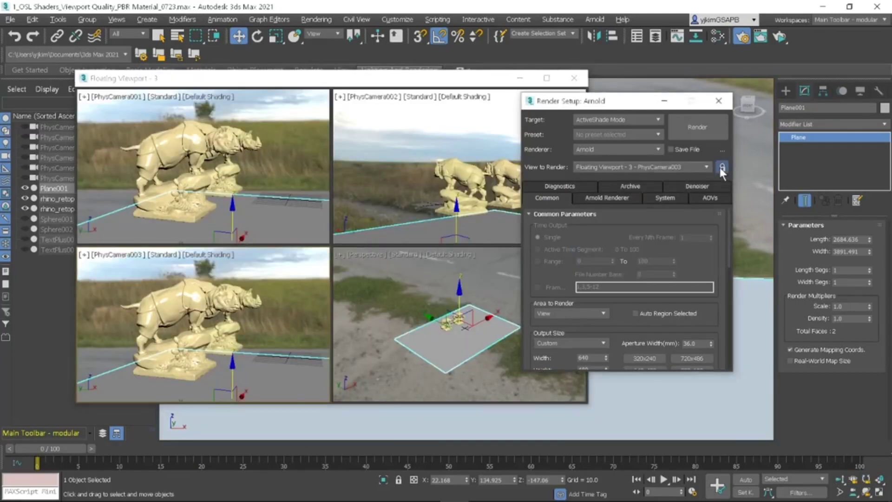
{"action": "left_click", "coordinate": [707, 167]}
{"action": "left_click", "coordinate": [671, 238]}
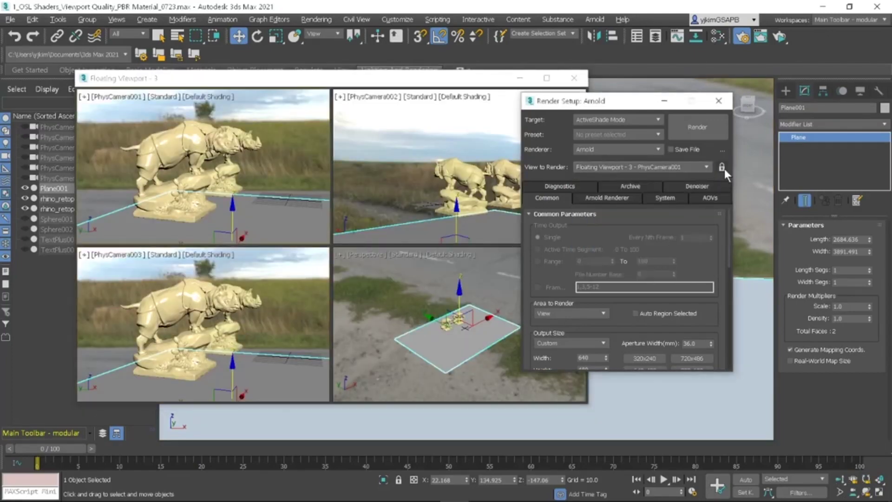
{"action": "left_click", "coordinate": [574, 77]}
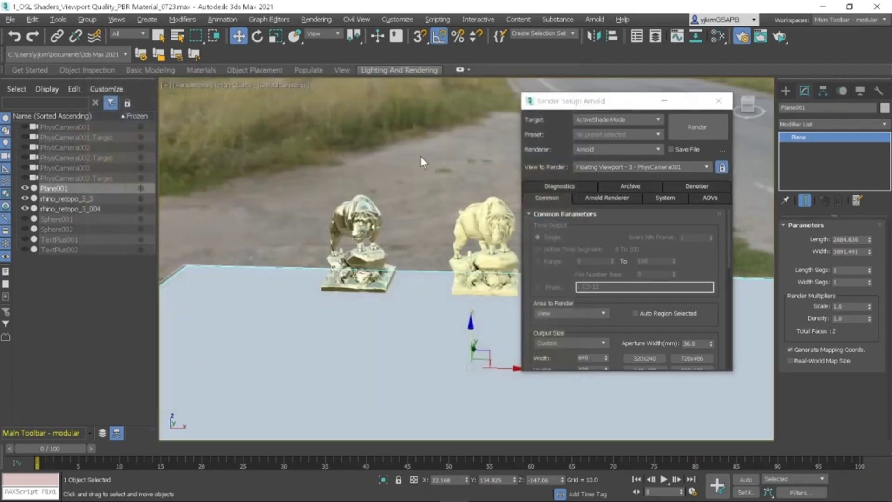
{"action": "mouse_move", "coordinate": [317, 205]}
{"action": "middle_mouse_down", "text": "alt"}
{"action": "mouse_move", "coordinate": [343, 245]}
{"action": "mouse_move", "coordinate": [322, 201]}
{"action": "mouse_move", "coordinate": [299, 221]}
{"action": "mouse_move", "coordinate": [351, 244]}
{"action": "mouse_move", "coordinate": [364, 260]}
{"action": "middle_mouse_up", "text": "alt"}
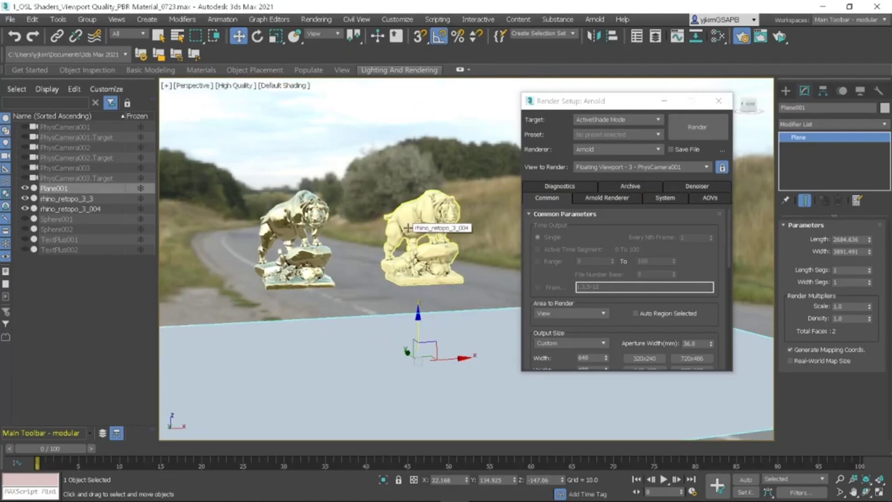
Step: Reopen Floating Viewports 1, 2 and 3 from the viewport [+] menu
{"action": "left_click", "coordinate": [165, 86]}
{"action": "mouse_move", "coordinate": [205, 230]}
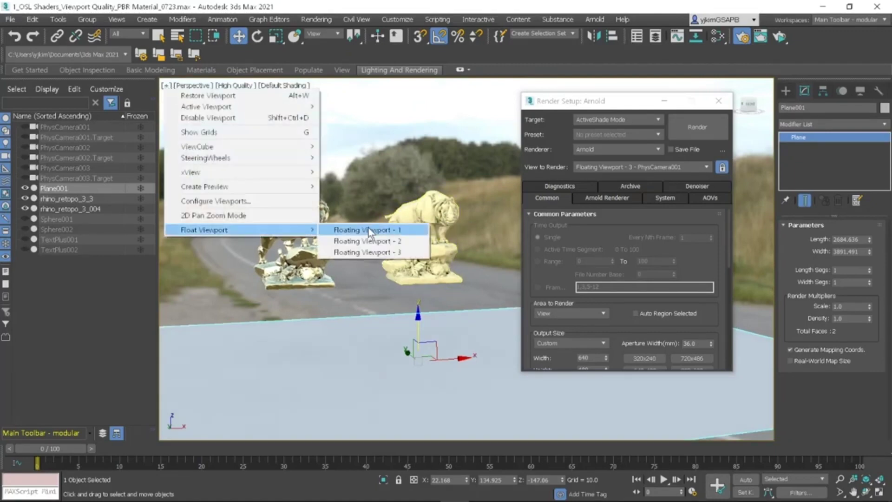
{"action": "left_click", "coordinate": [370, 230]}
{"action": "left_click", "coordinate": [166, 86]}
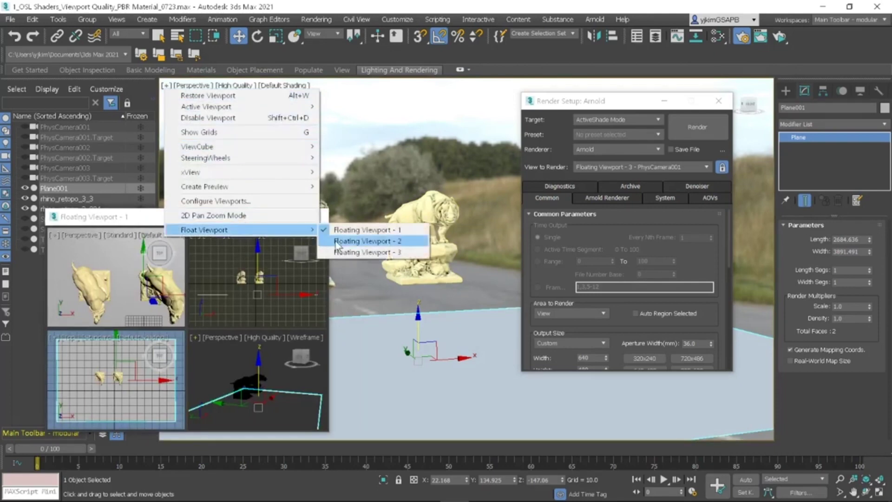
{"action": "left_click", "coordinate": [339, 246]}
{"action": "left_click", "coordinate": [166, 86]}
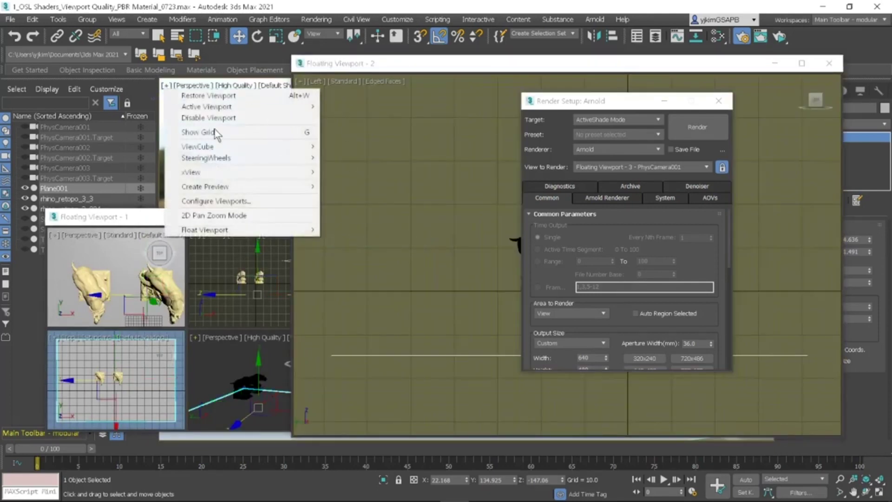
{"action": "mouse_move", "coordinate": [204, 230]}
{"action": "left_click", "coordinate": [335, 252]}
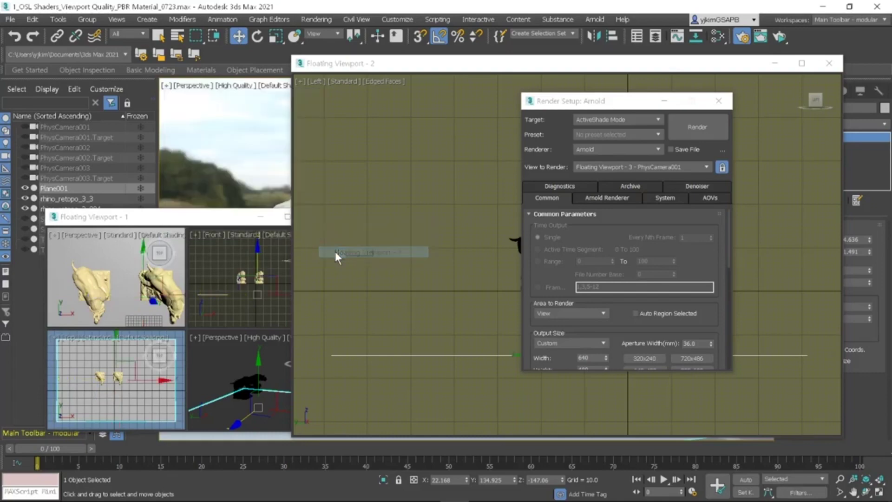
Step: Reposition Render Setup and Floating Viewport 3, then maximize and restore its PhysCamera001 view with Alt+W
{"action": "mouse_move", "coordinate": [571, 112]}
{"action": "left_mouse_down"}
{"action": "mouse_move", "coordinate": [675, 199]}
{"action": "mouse_move", "coordinate": [715, 205]}
{"action": "left_mouse_up"}
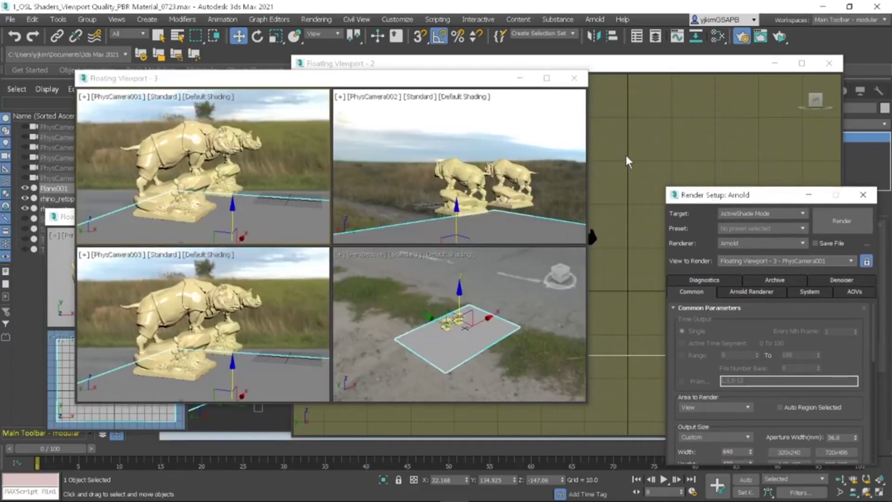
{"action": "left_click_drag", "start_coordinate": [444, 81], "coordinate": [418, 122]}
{"action": "left_click", "coordinate": [457, 70]}
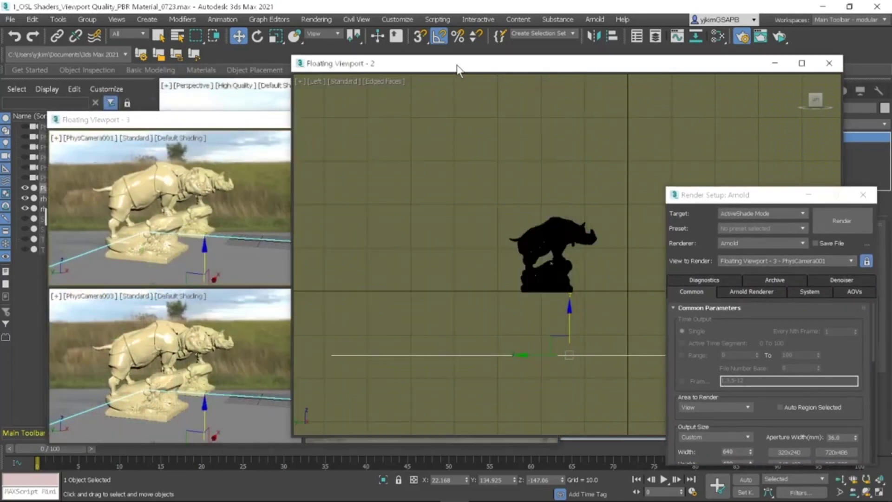
{"action": "key", "text": "alt+w"}
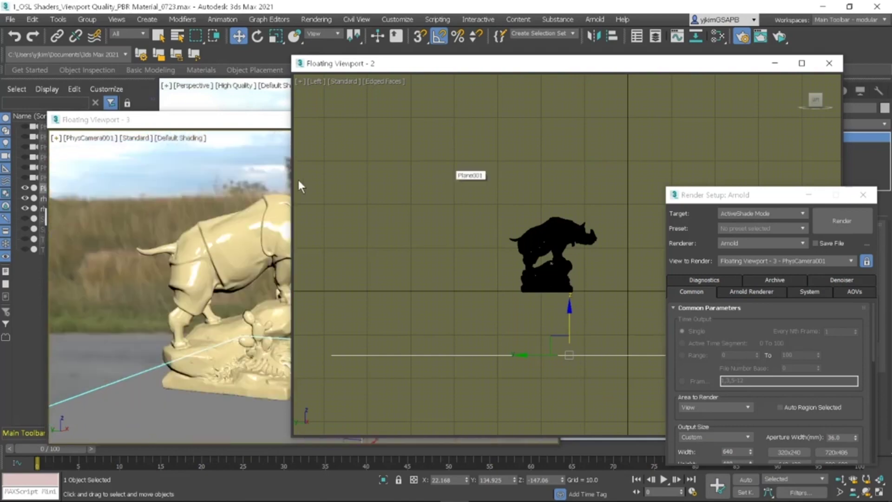
{"action": "left_click", "coordinate": [195, 193]}
{"action": "key", "text": "alt+w"}
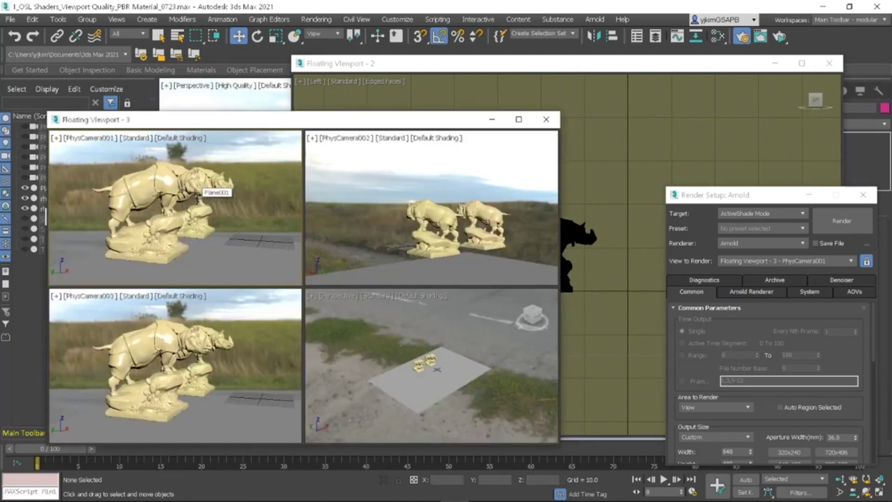